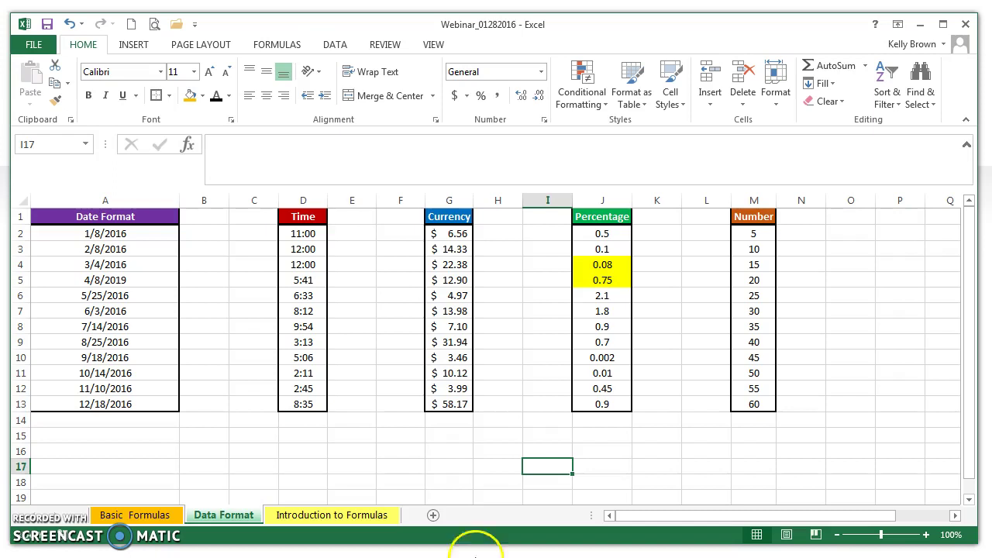
Step: Look through the Date Format, Time, Currency, Percentage and Number columns of the Data Format sheet
left_click(111, 199)
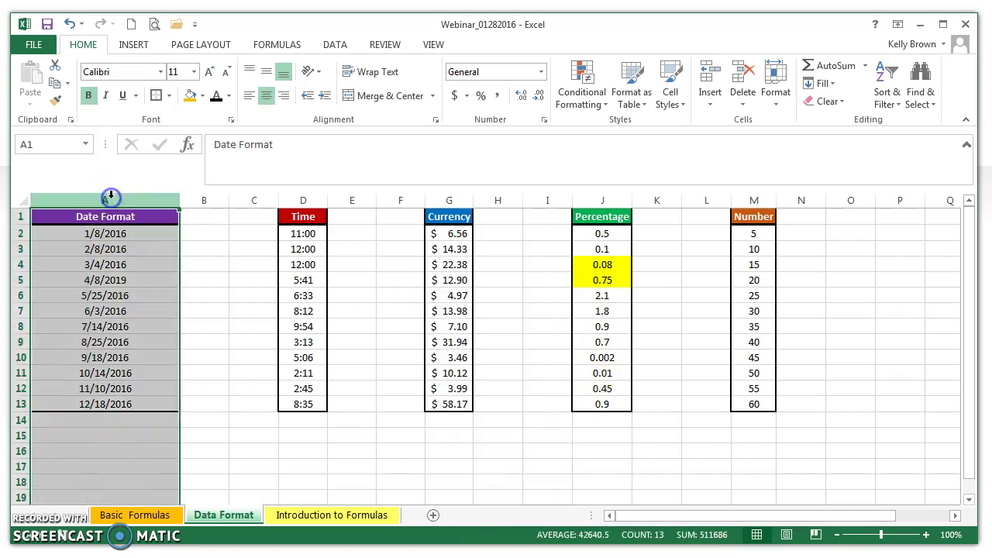
left_click(304, 199)
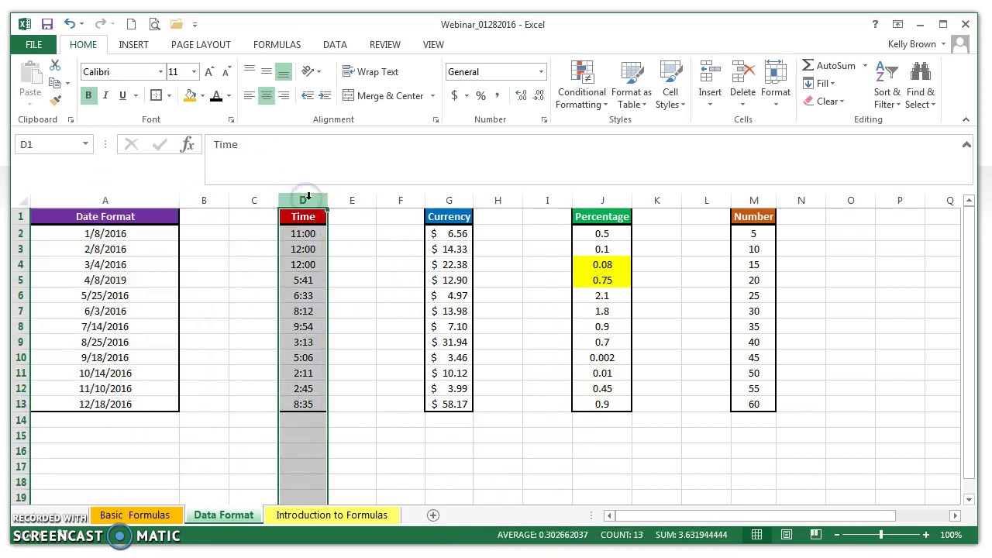
left_click(442, 197)
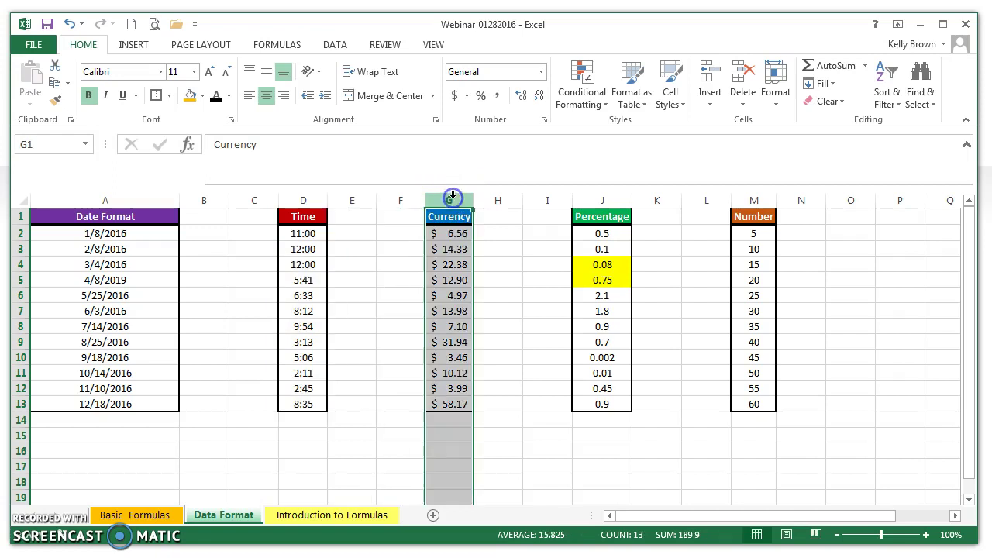
left_click(613, 196)
left_click(752, 199)
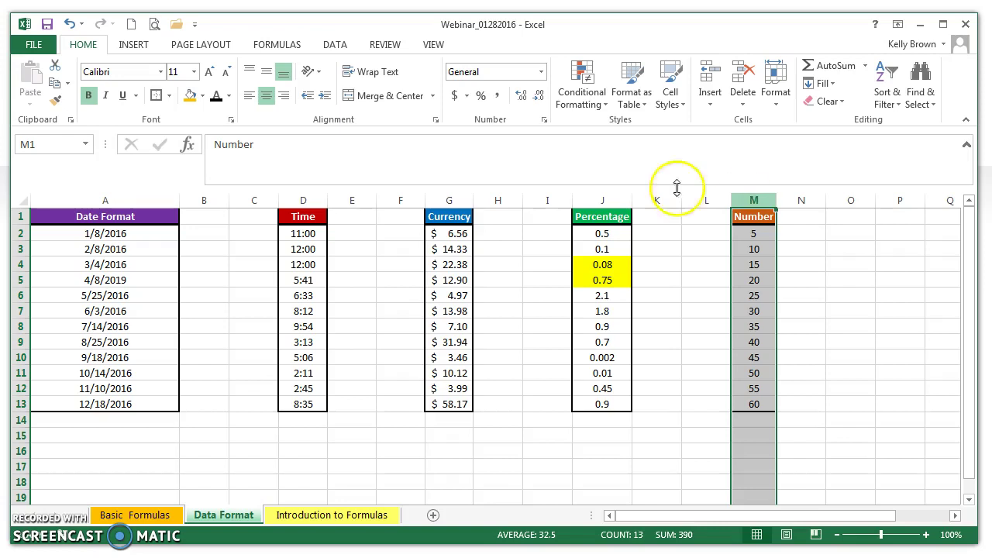
left_click(128, 198)
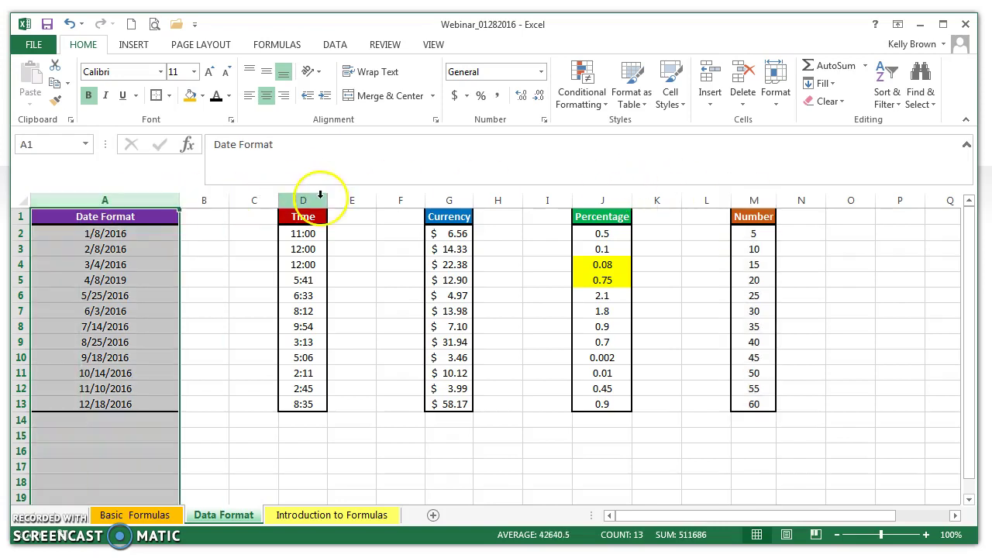
left_click(312, 196)
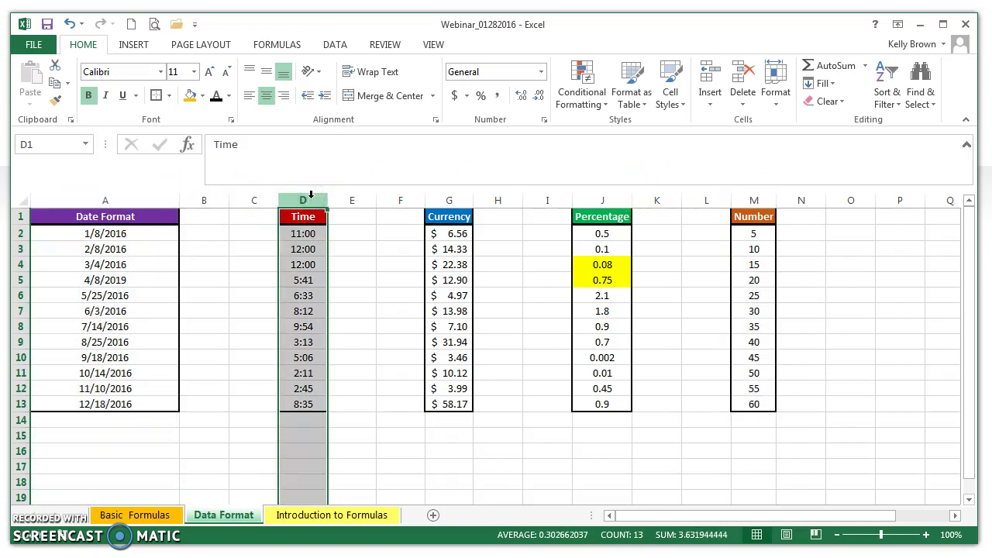
Step: Check which number format is applied to the dates in A2:A13, inspecting A2, A5 and A9 individually
left_click(116, 200)
left_click_drag(116, 232, 122, 401)
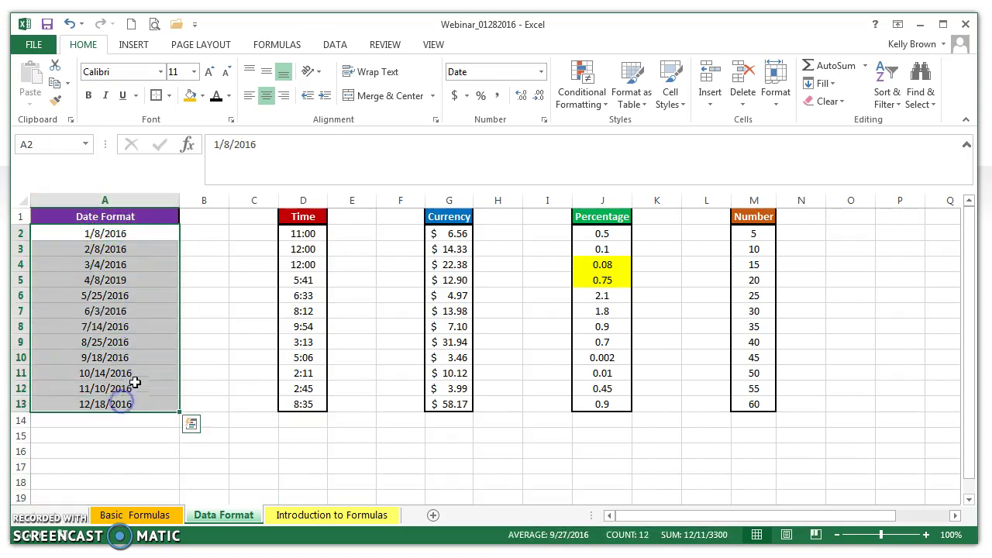
left_click(149, 236)
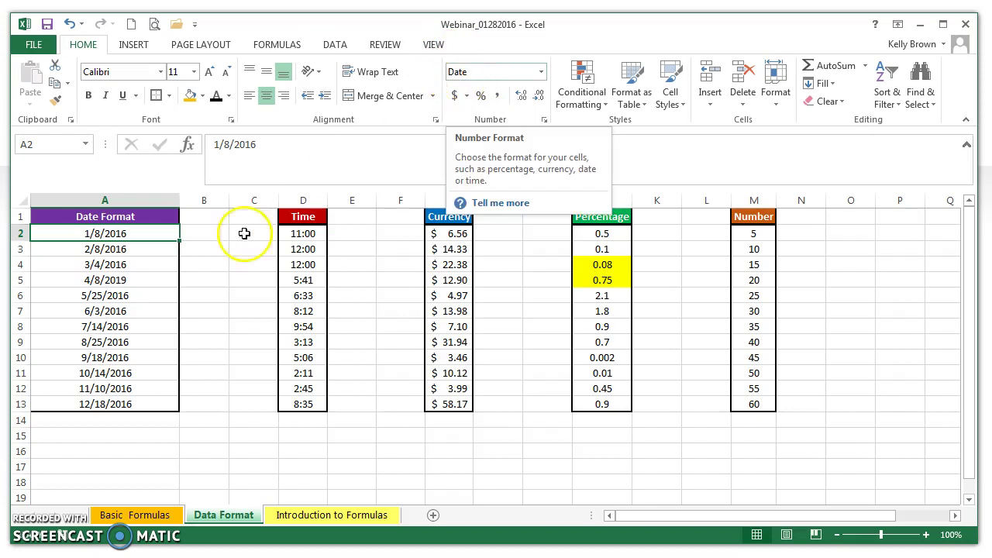
left_click(114, 281)
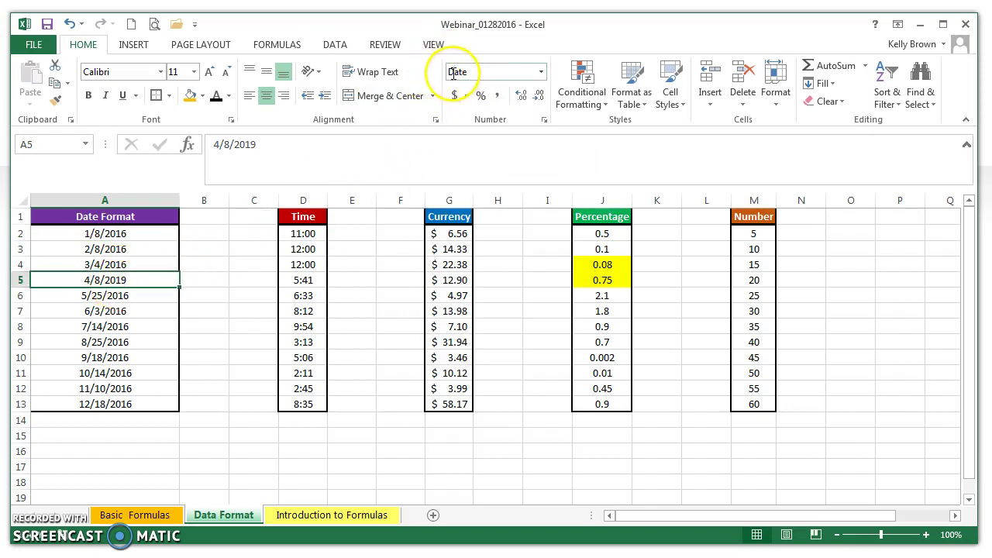
left_click(126, 340)
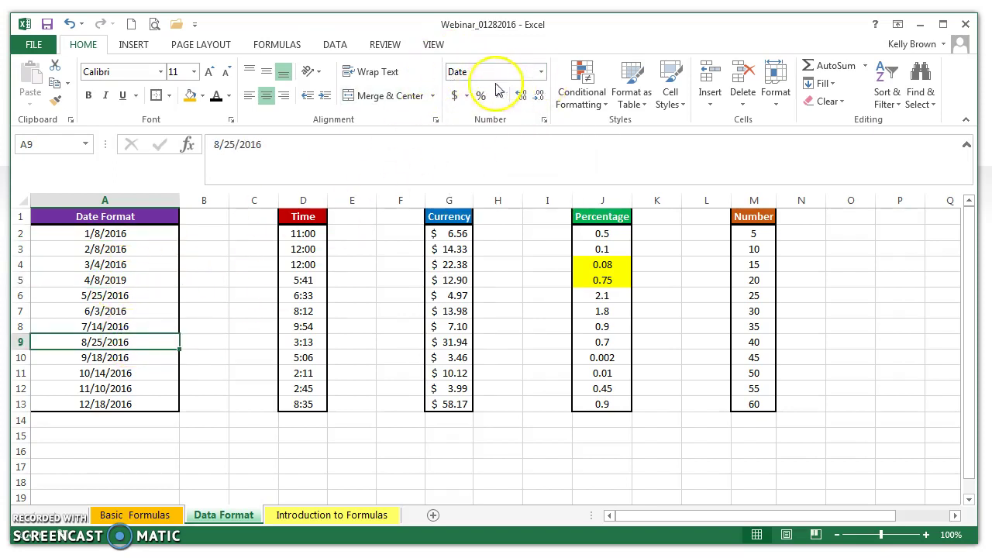
left_click_drag(143, 233, 144, 404)
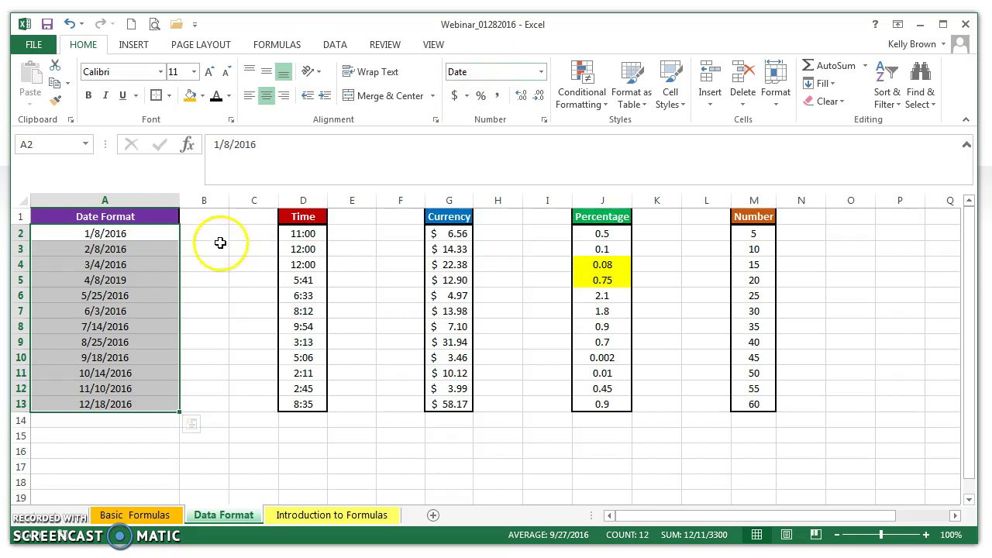
Step: Enter the date 2/8/16 in cell B2 and check the cell's number format
left_click(220, 237)
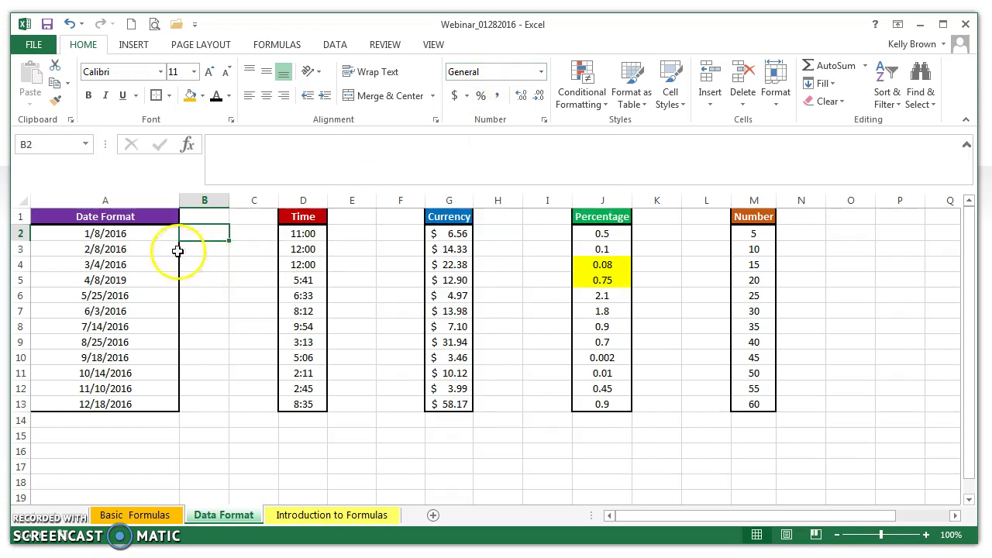
left_click(128, 235)
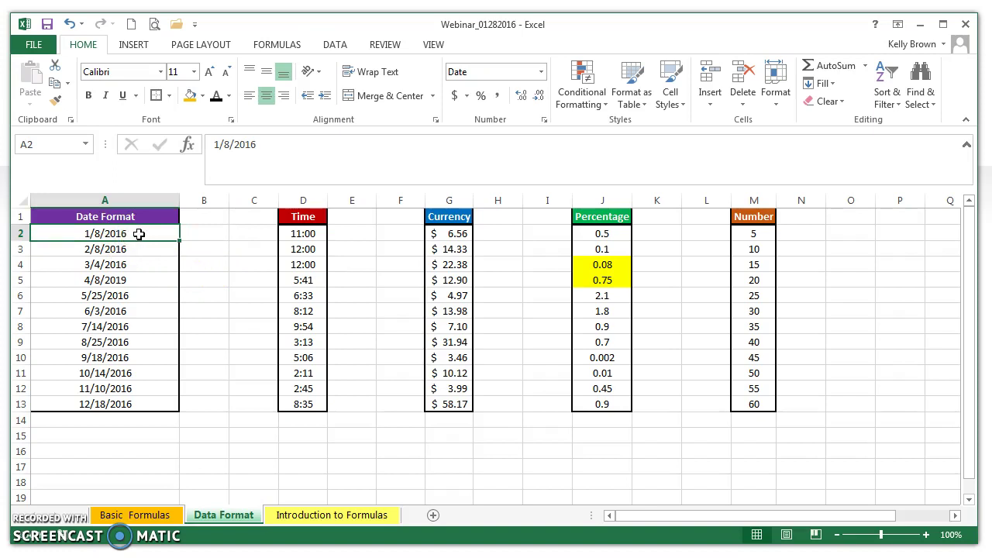
left_click(143, 235)
left_click(214, 233)
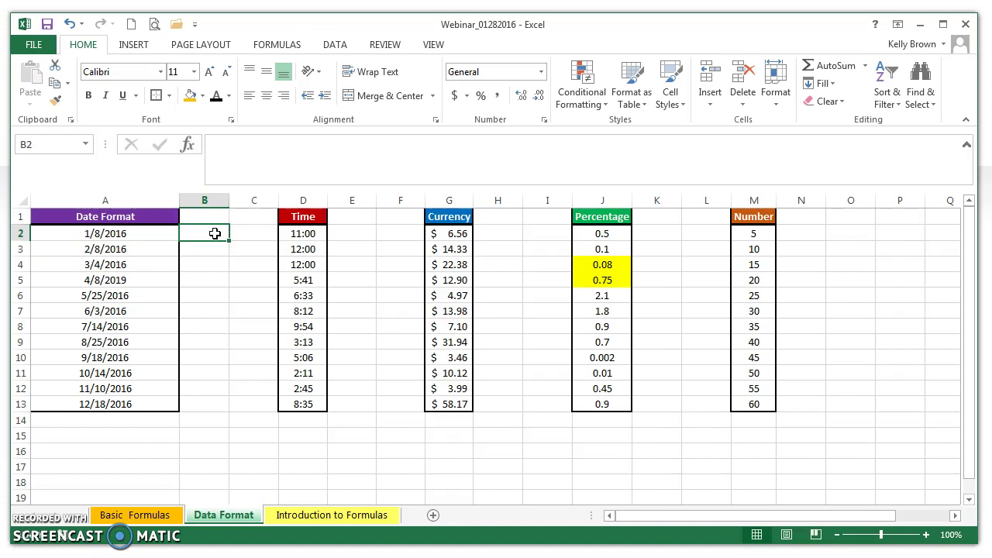
type("2/8/16")
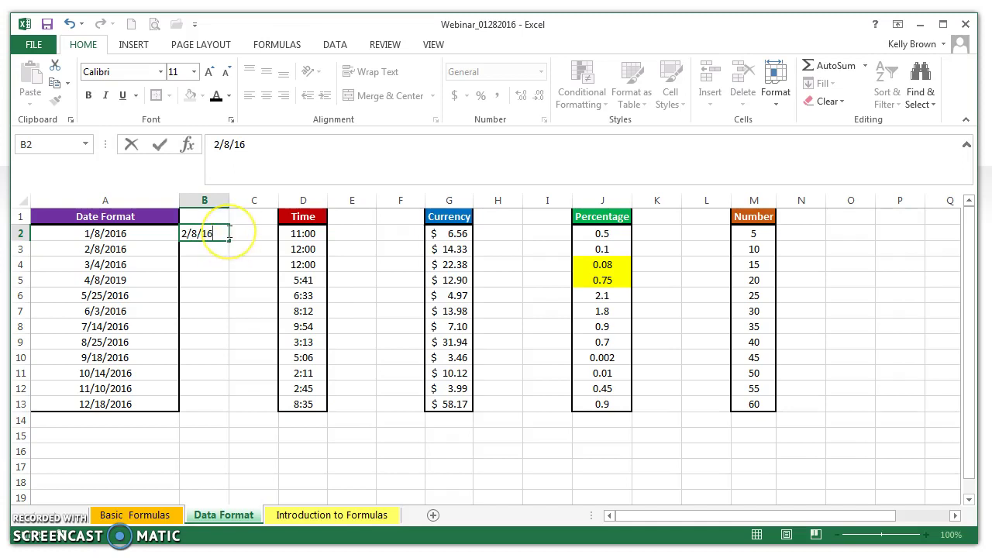
key("Return")
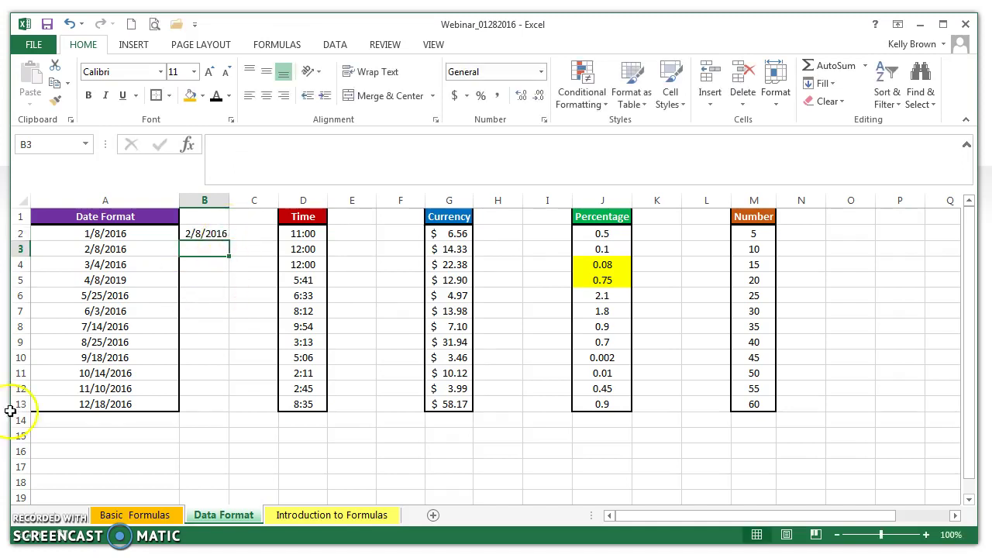
left_click(213, 233)
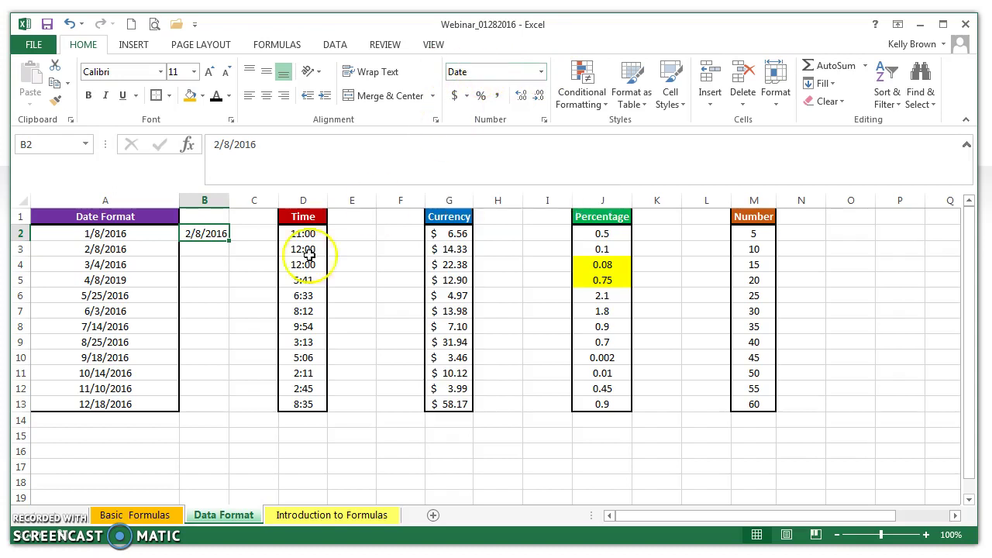
Step: Apply the Long Date number format to the dates in A2:A13
left_click(105, 252)
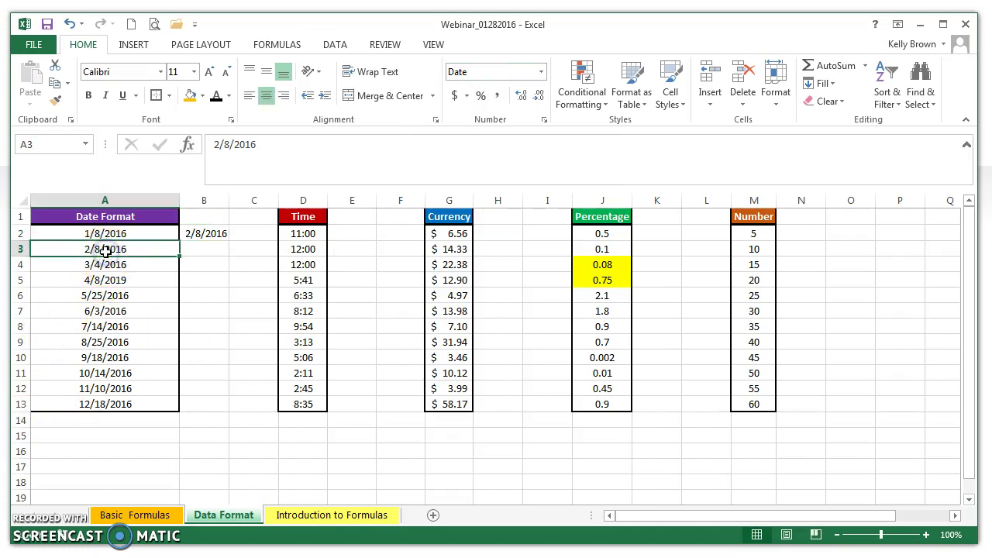
left_click_drag(106, 231, 116, 403)
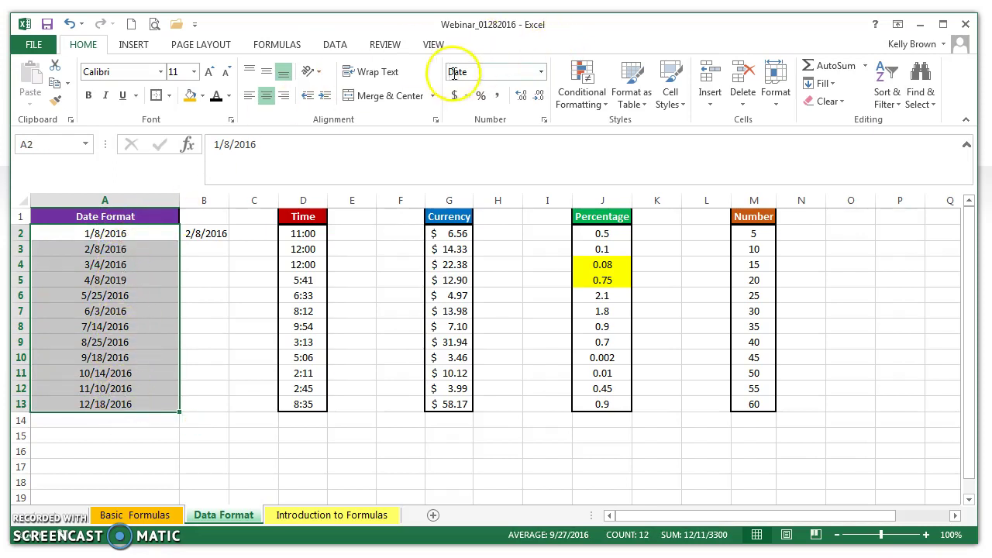
left_click(540, 72)
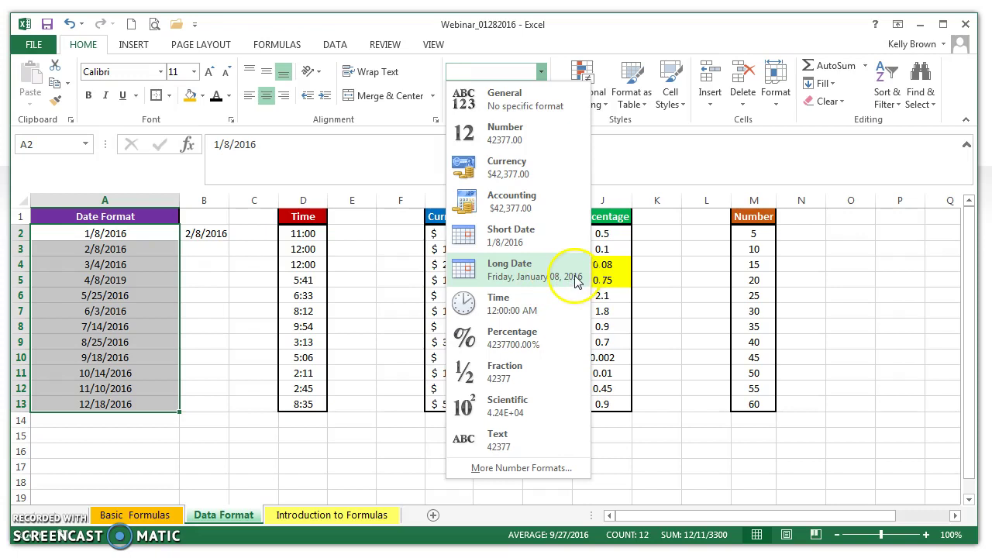
left_click(522, 271)
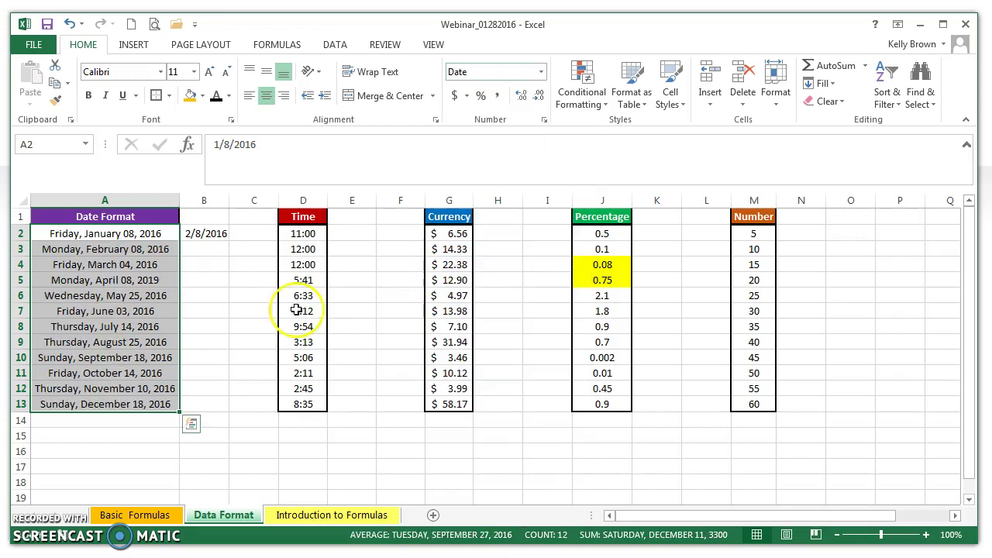
Step: Review the long dates in column A and the time values in column D, inspecting cells D2, D4 and D6
left_click(114, 250)
left_click_drag(116, 233, 114, 398)
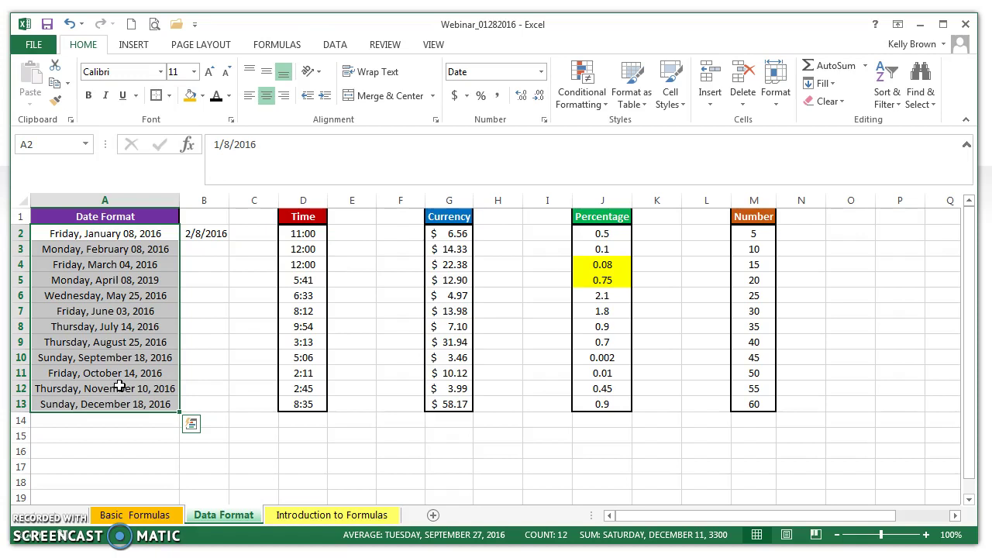
left_click(67, 234)
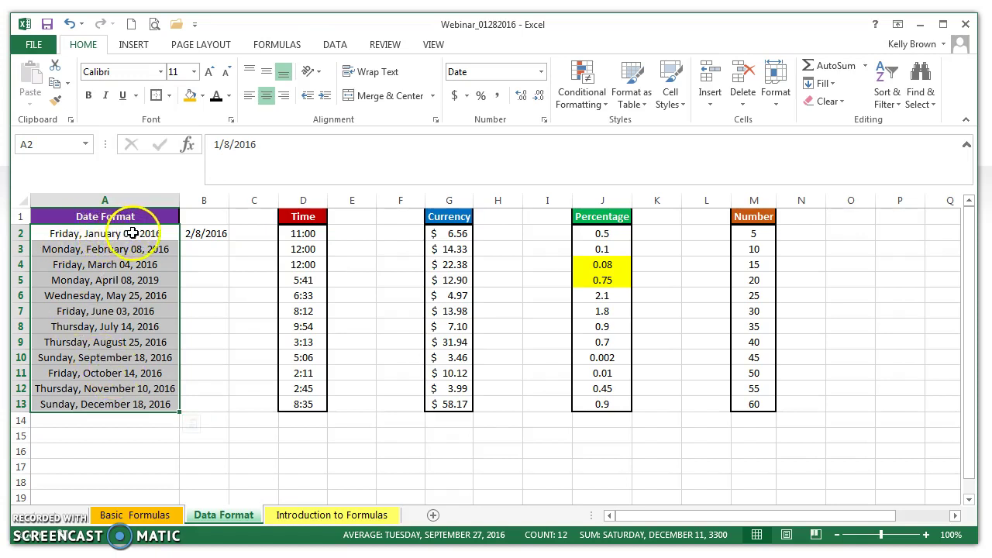
left_click(126, 199)
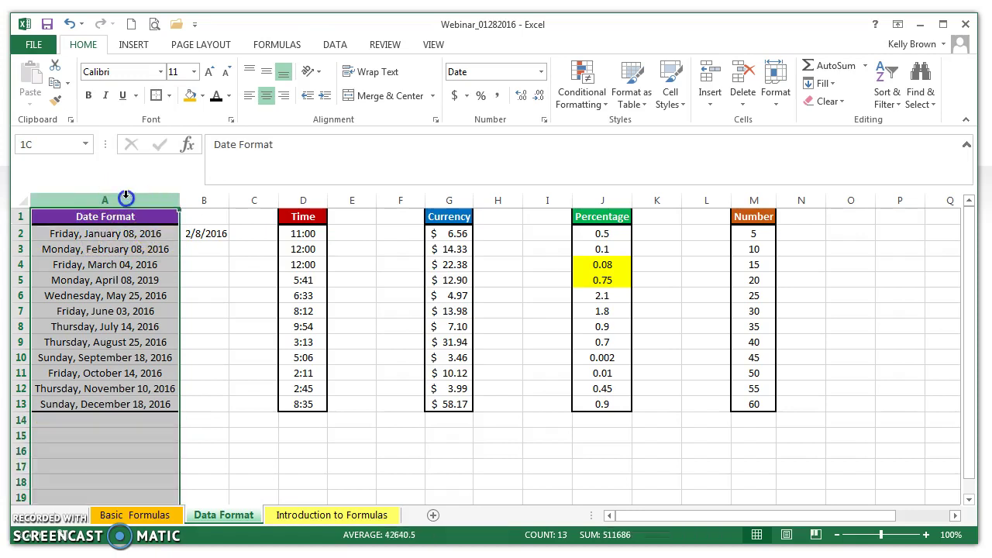
left_click(304, 198)
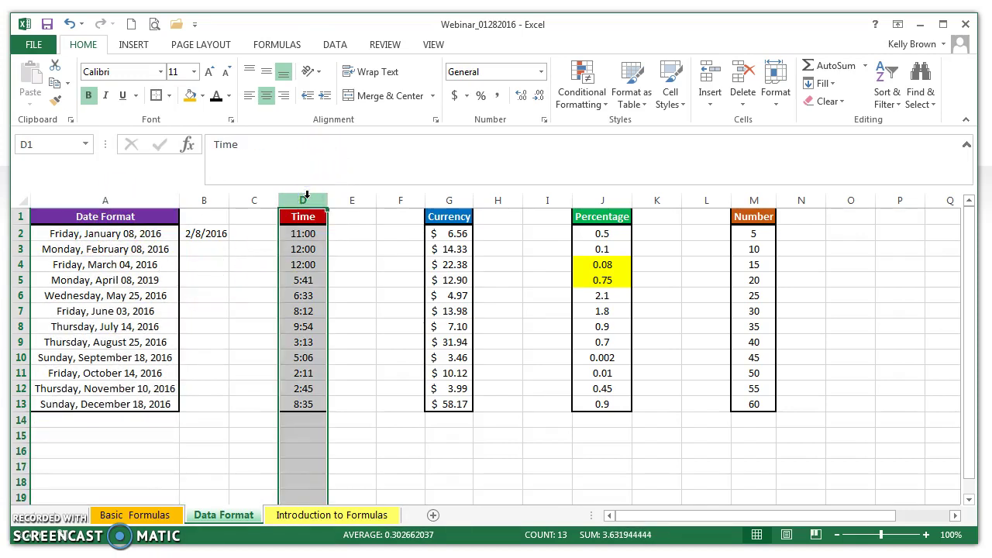
left_click(301, 236)
left_click(303, 264)
left_click(300, 296)
left_click(295, 233)
Step: Apply the Time number format to cell D3 and auto-fit the width of column D
left_click(309, 248)
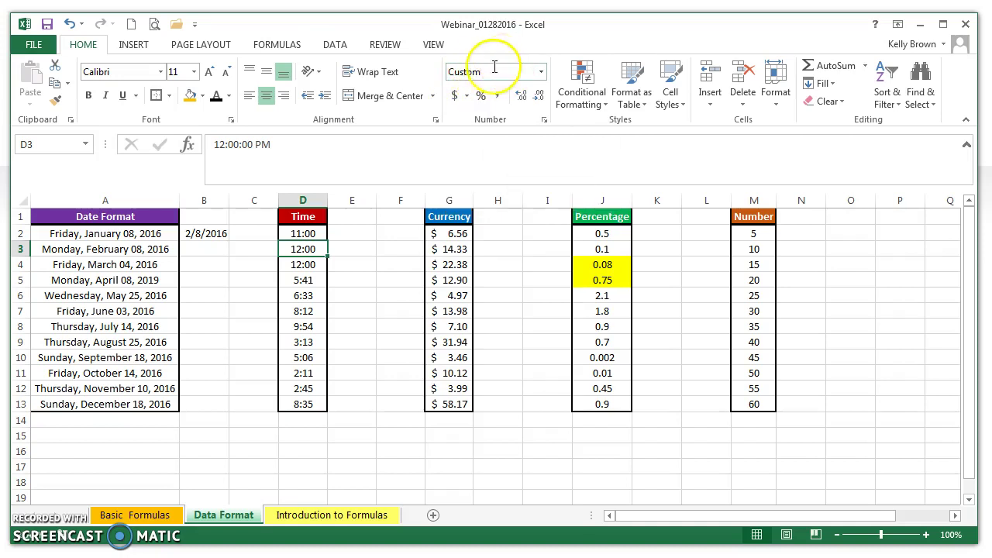
left_click(541, 72)
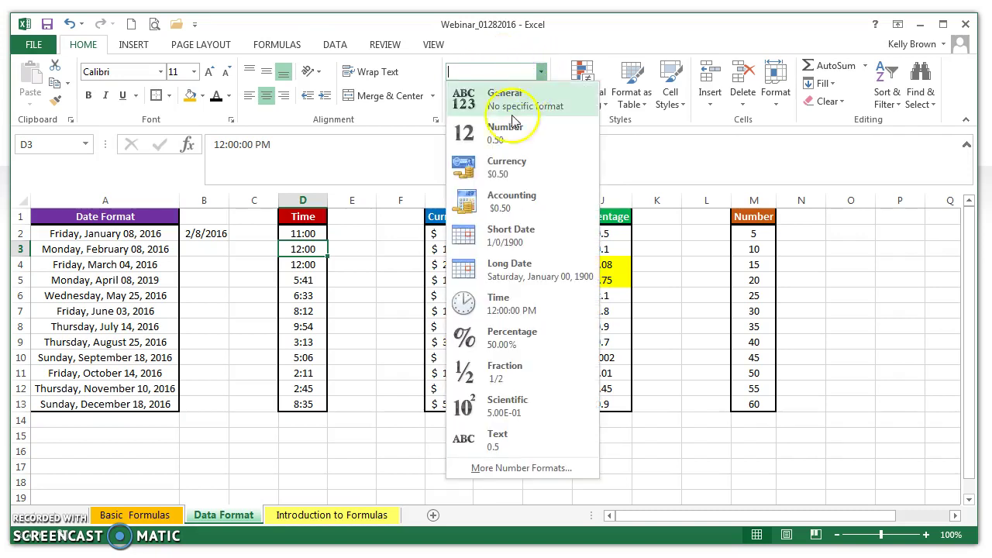
left_click(525, 301)
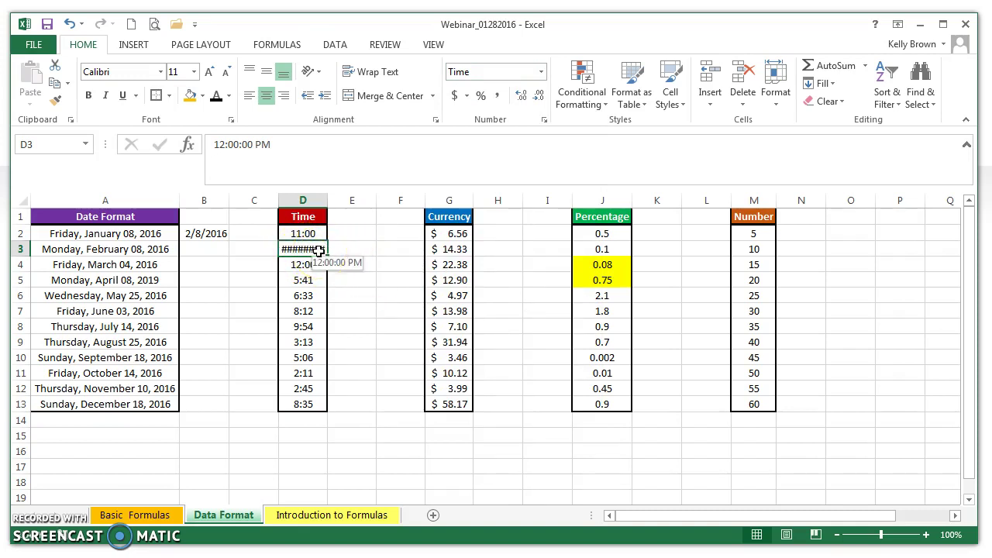
double_click(328, 200)
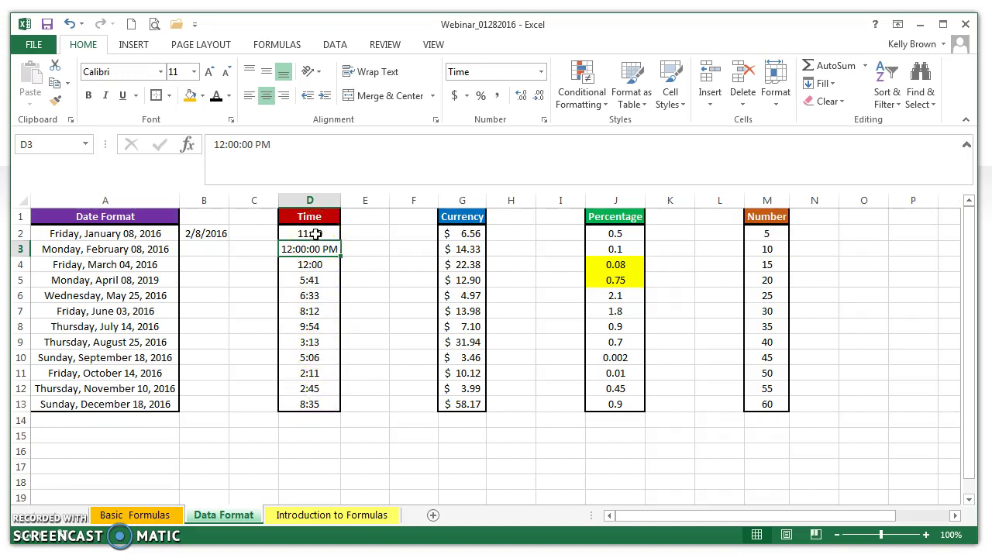
Step: Apply the Time number format to all the times in D2:D13
left_click_drag(311, 233, 327, 411)
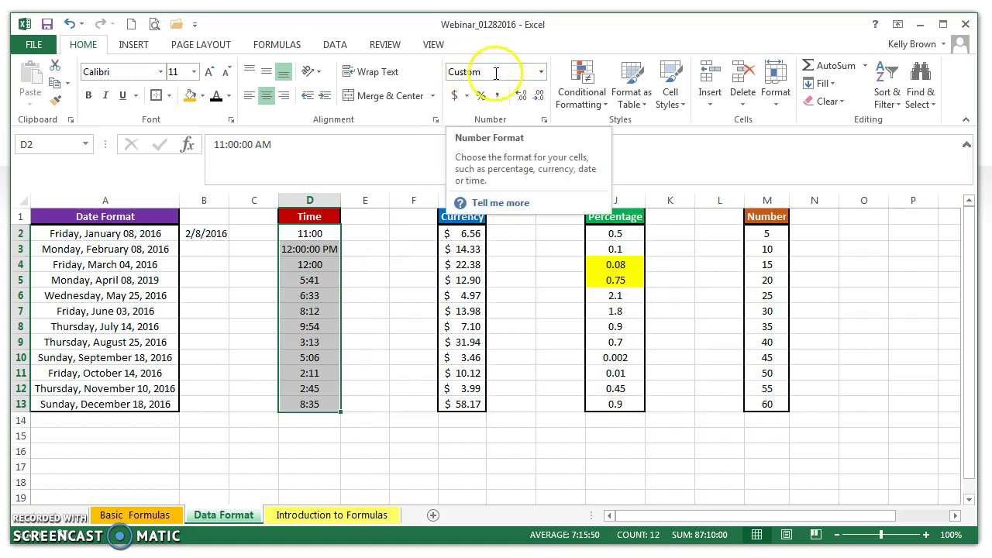
left_click(541, 72)
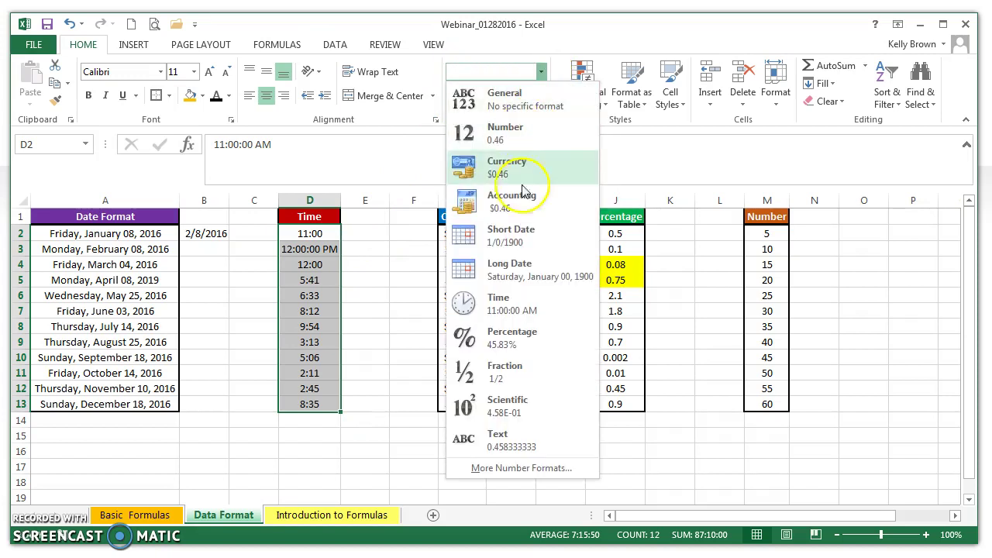
left_click(507, 310)
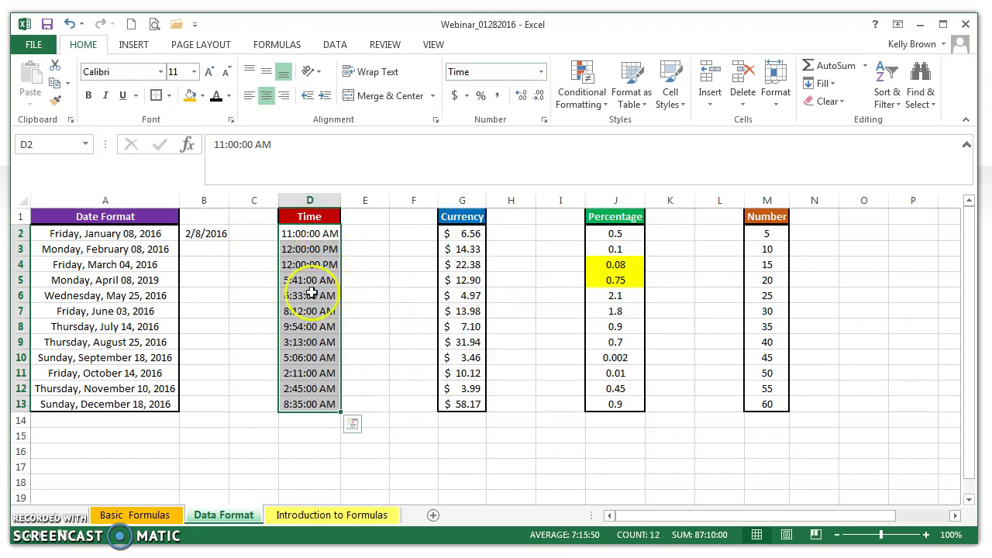
Step: Preview the 13:30, 1:30 PM and 13:30:55 time types for cell D4 and apply the 1:30 PM type
left_click(320, 262)
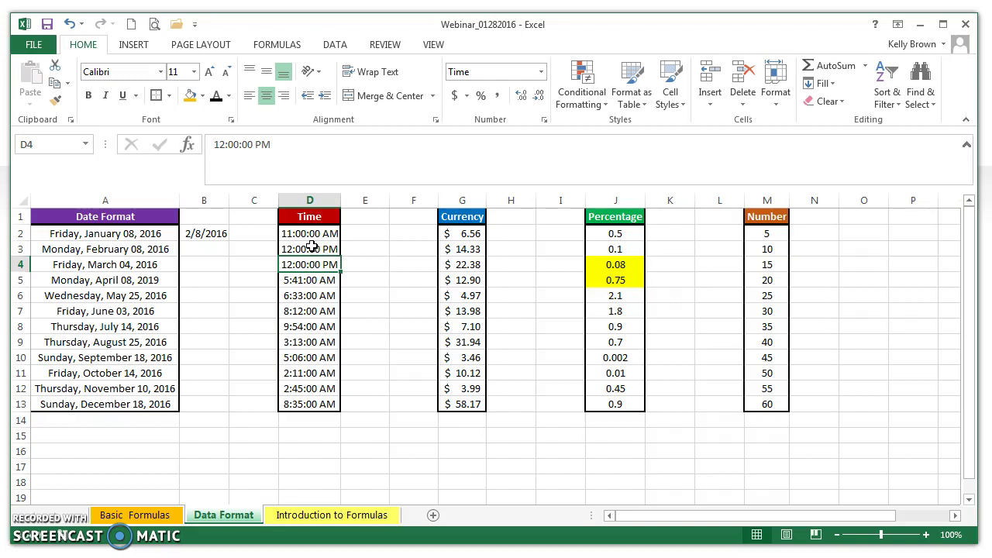
left_click(545, 124)
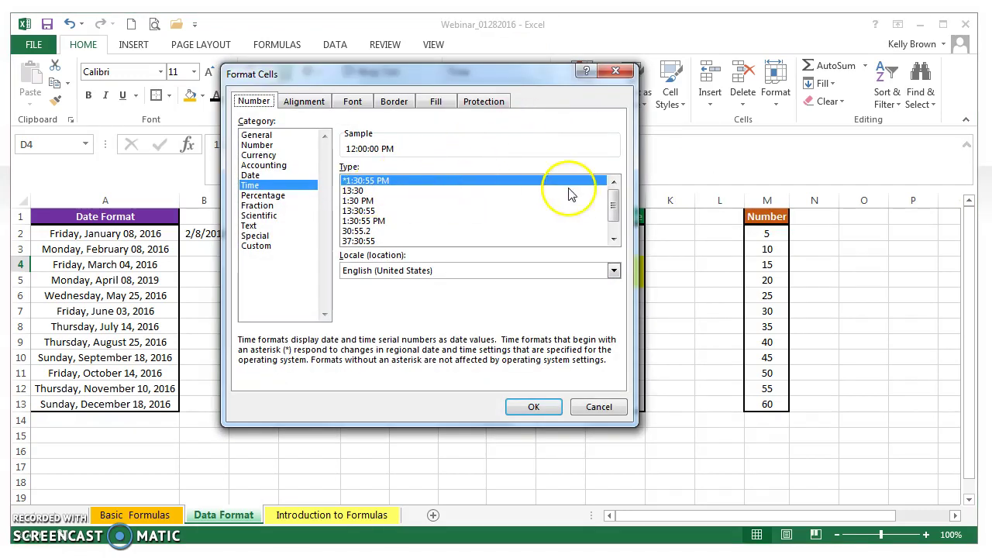
mouse_move(612, 200)
left_mouse_down()
mouse_move(613, 219)
mouse_move(614, 190)
left_mouse_up()
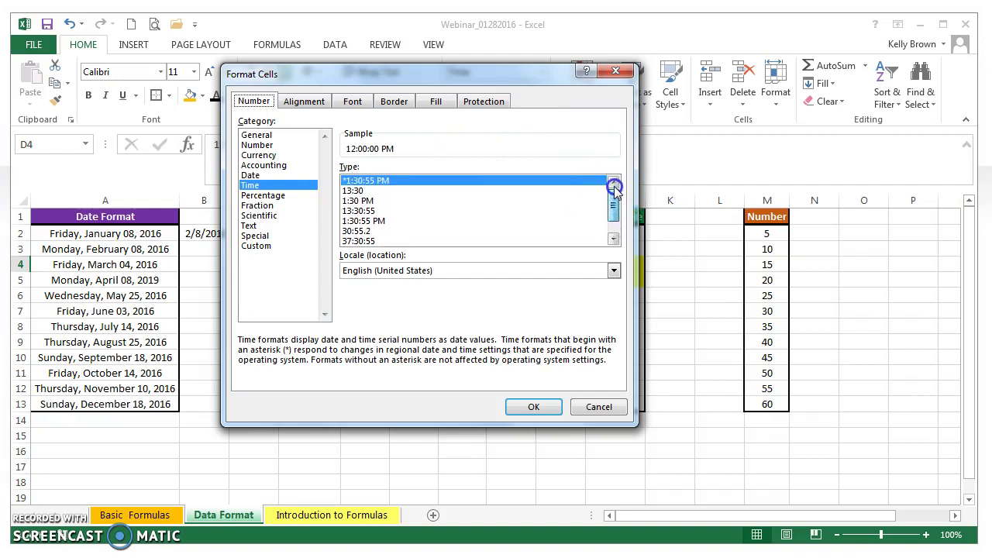
left_click(353, 191)
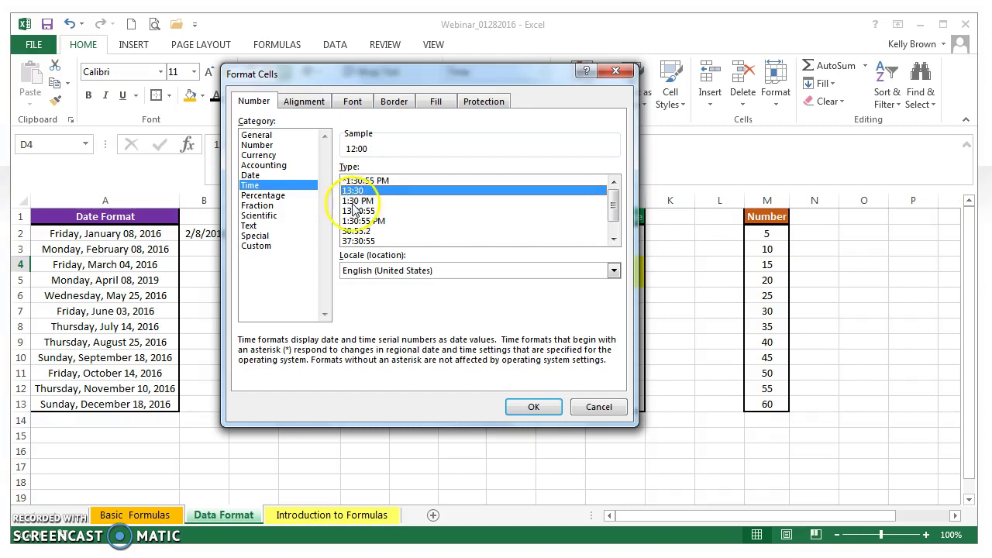
left_click(356, 201)
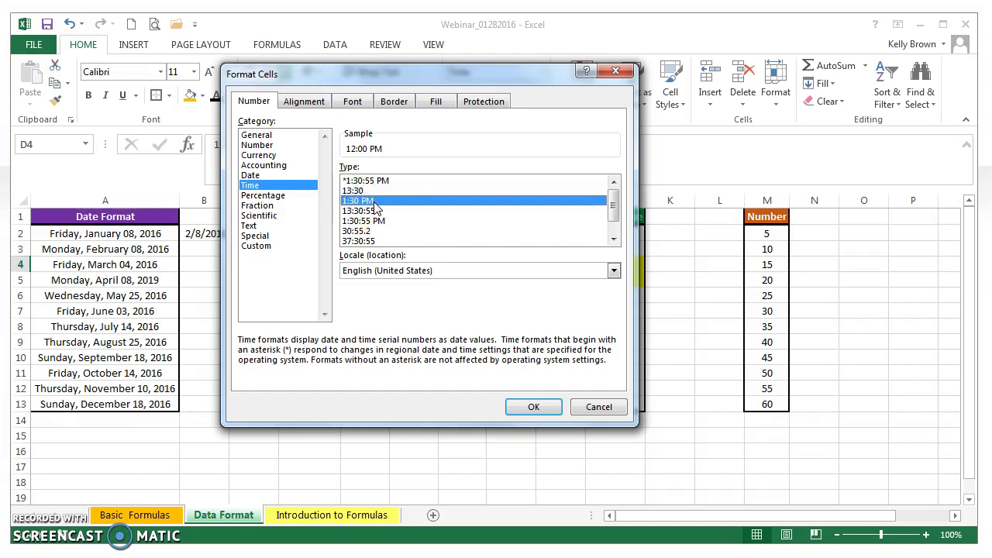
left_click(352, 211)
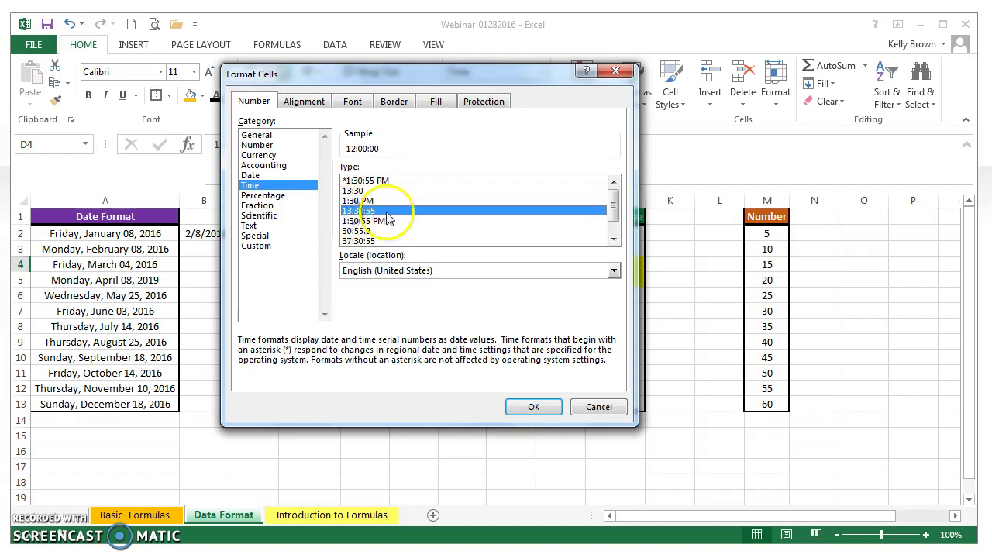
mouse_move(611, 204)
left_mouse_down()
mouse_move(615, 222)
mouse_move(620, 190)
left_mouse_up()
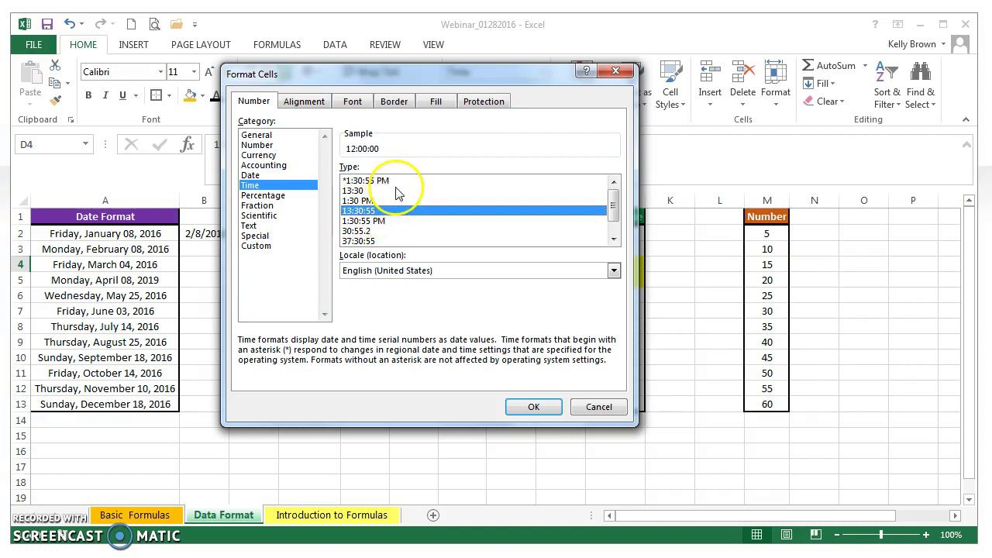
left_click(370, 201)
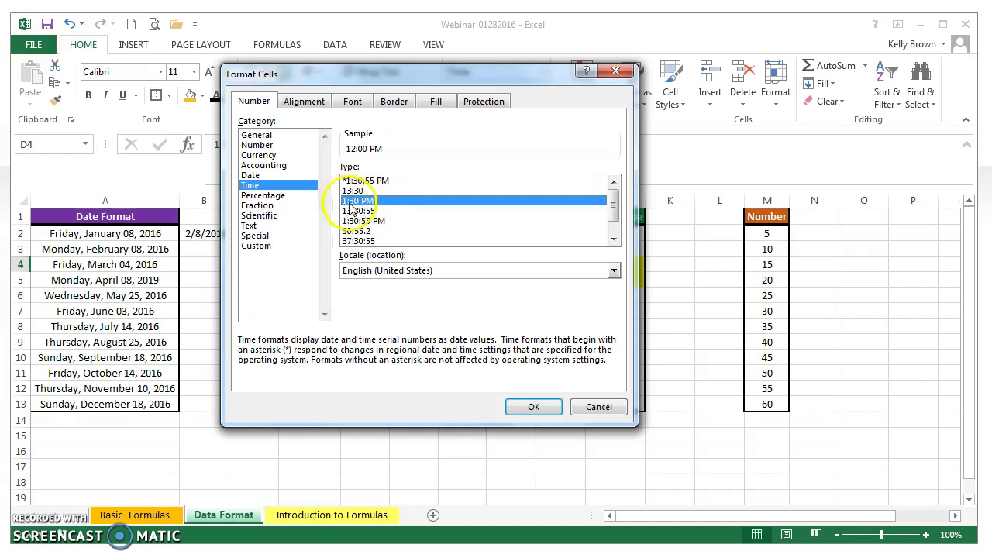
left_click(534, 406)
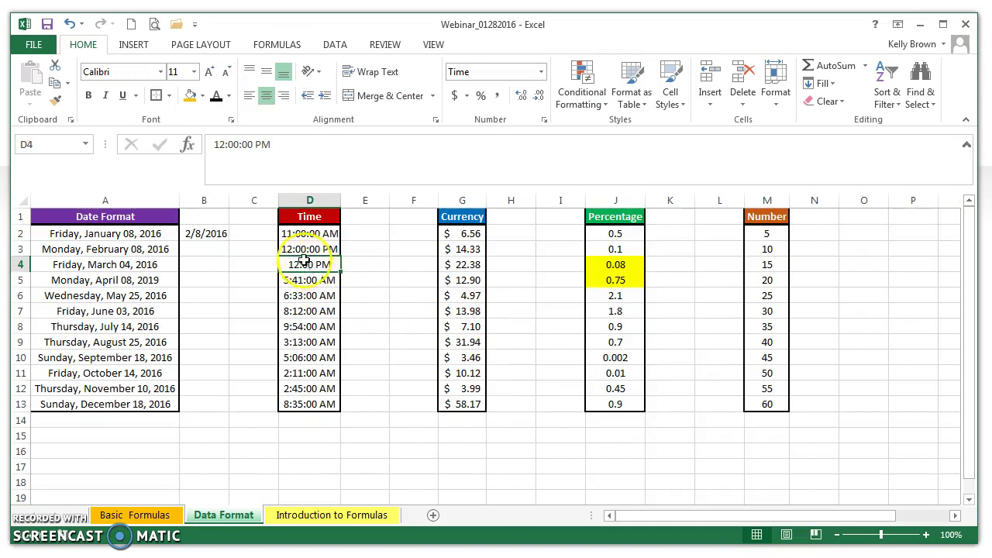
Step: Apply the 1:30 PM time type to all the times in D2:D13
left_click_drag(310, 231, 326, 398)
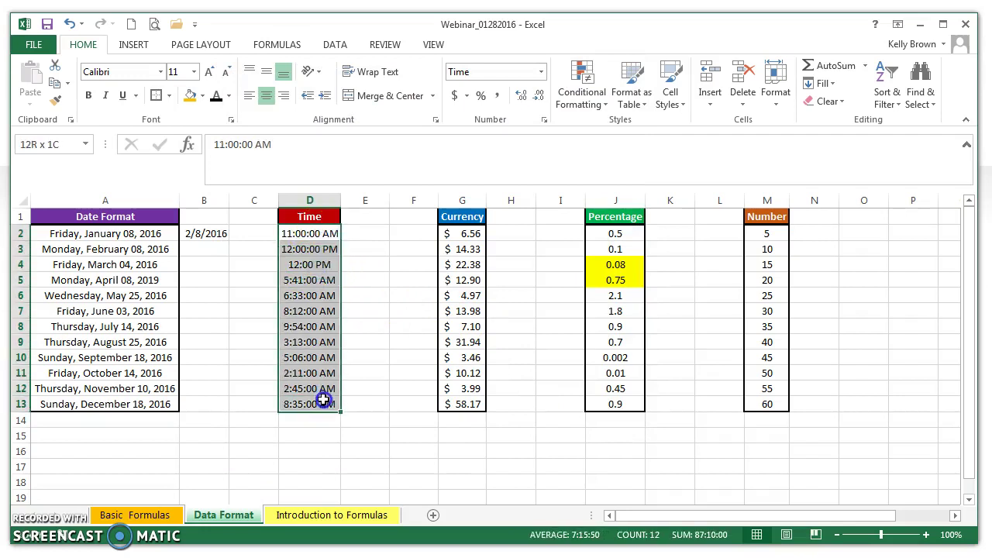
left_click(541, 71)
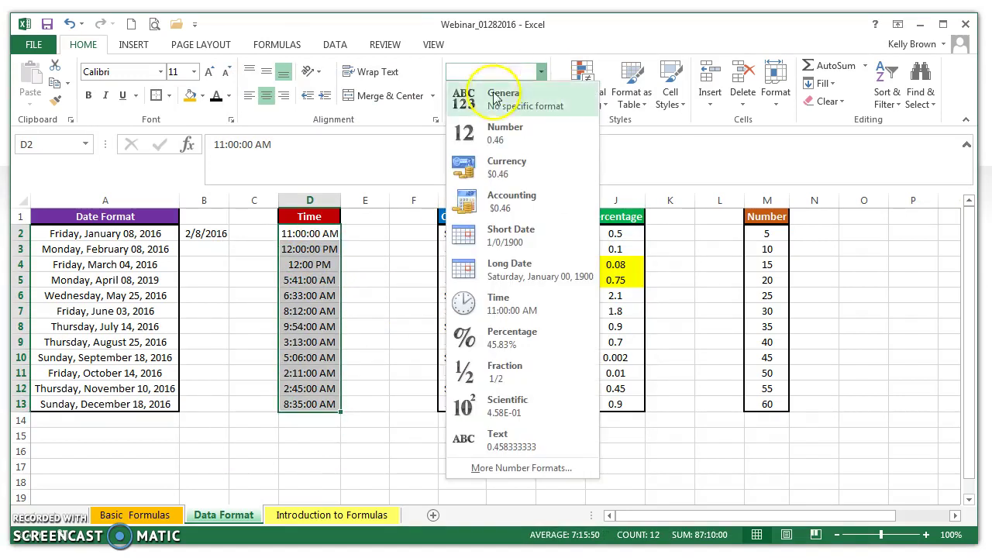
left_click(430, 128)
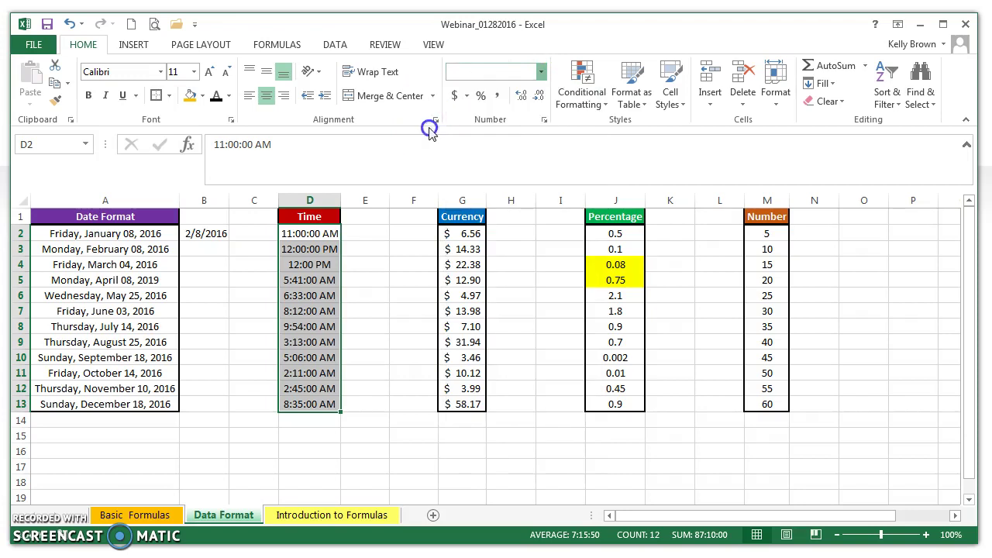
left_click(544, 121)
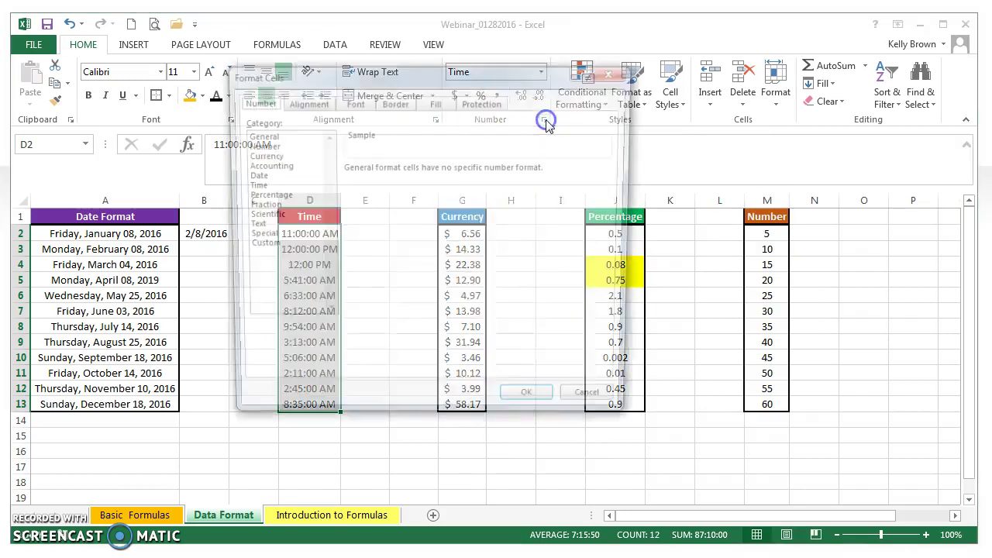
left_click(252, 185)
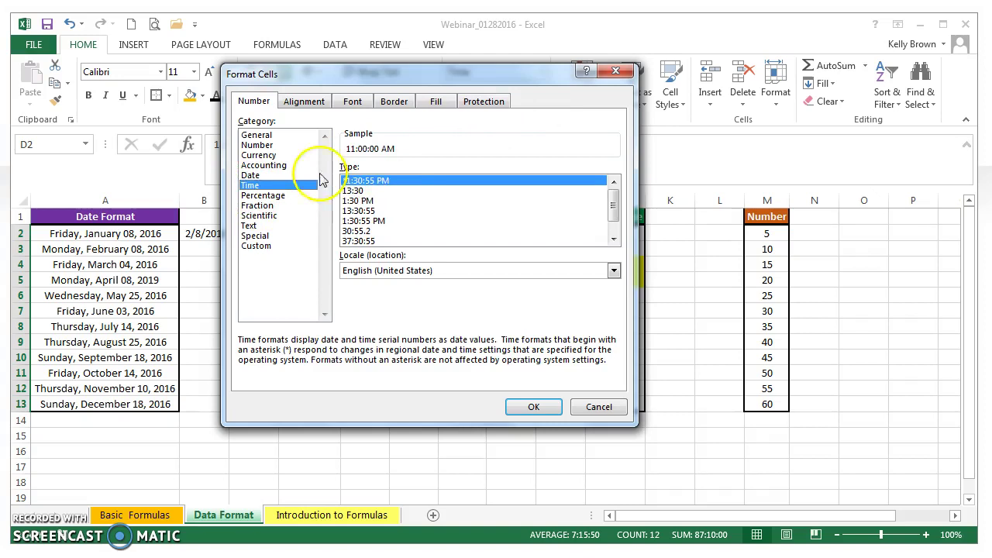
left_click(364, 200)
left_click(517, 406)
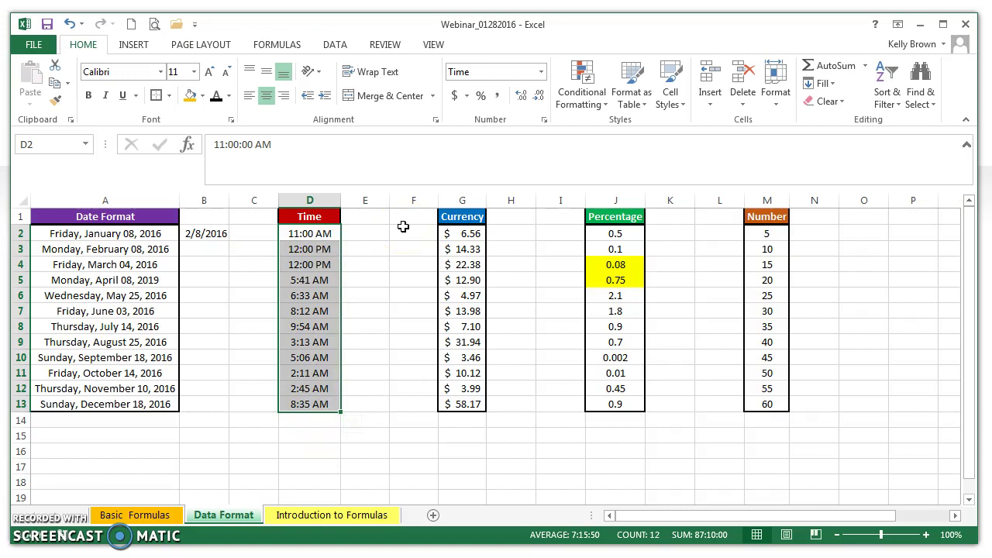
left_click(392, 264)
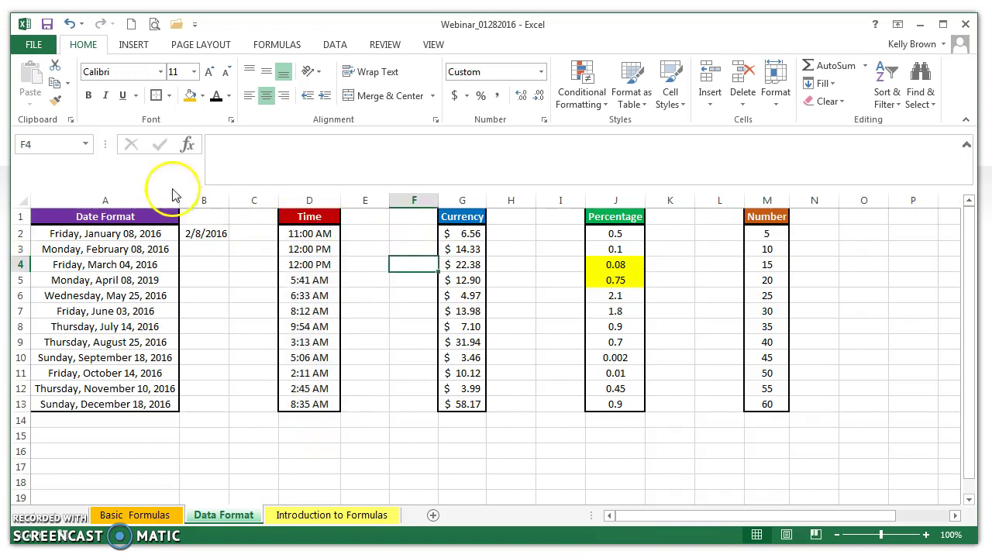
Step: Select the entire Date Format column A
left_click(122, 199)
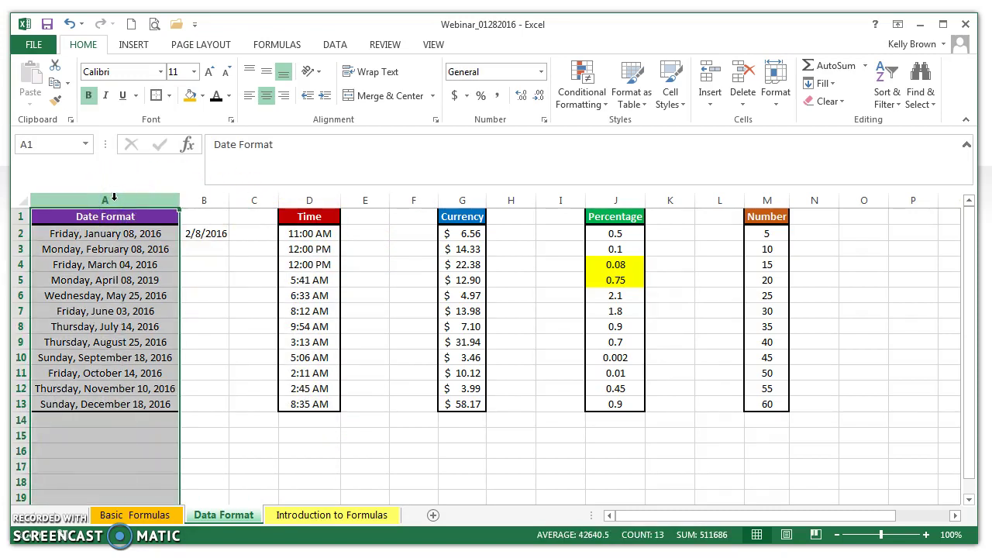